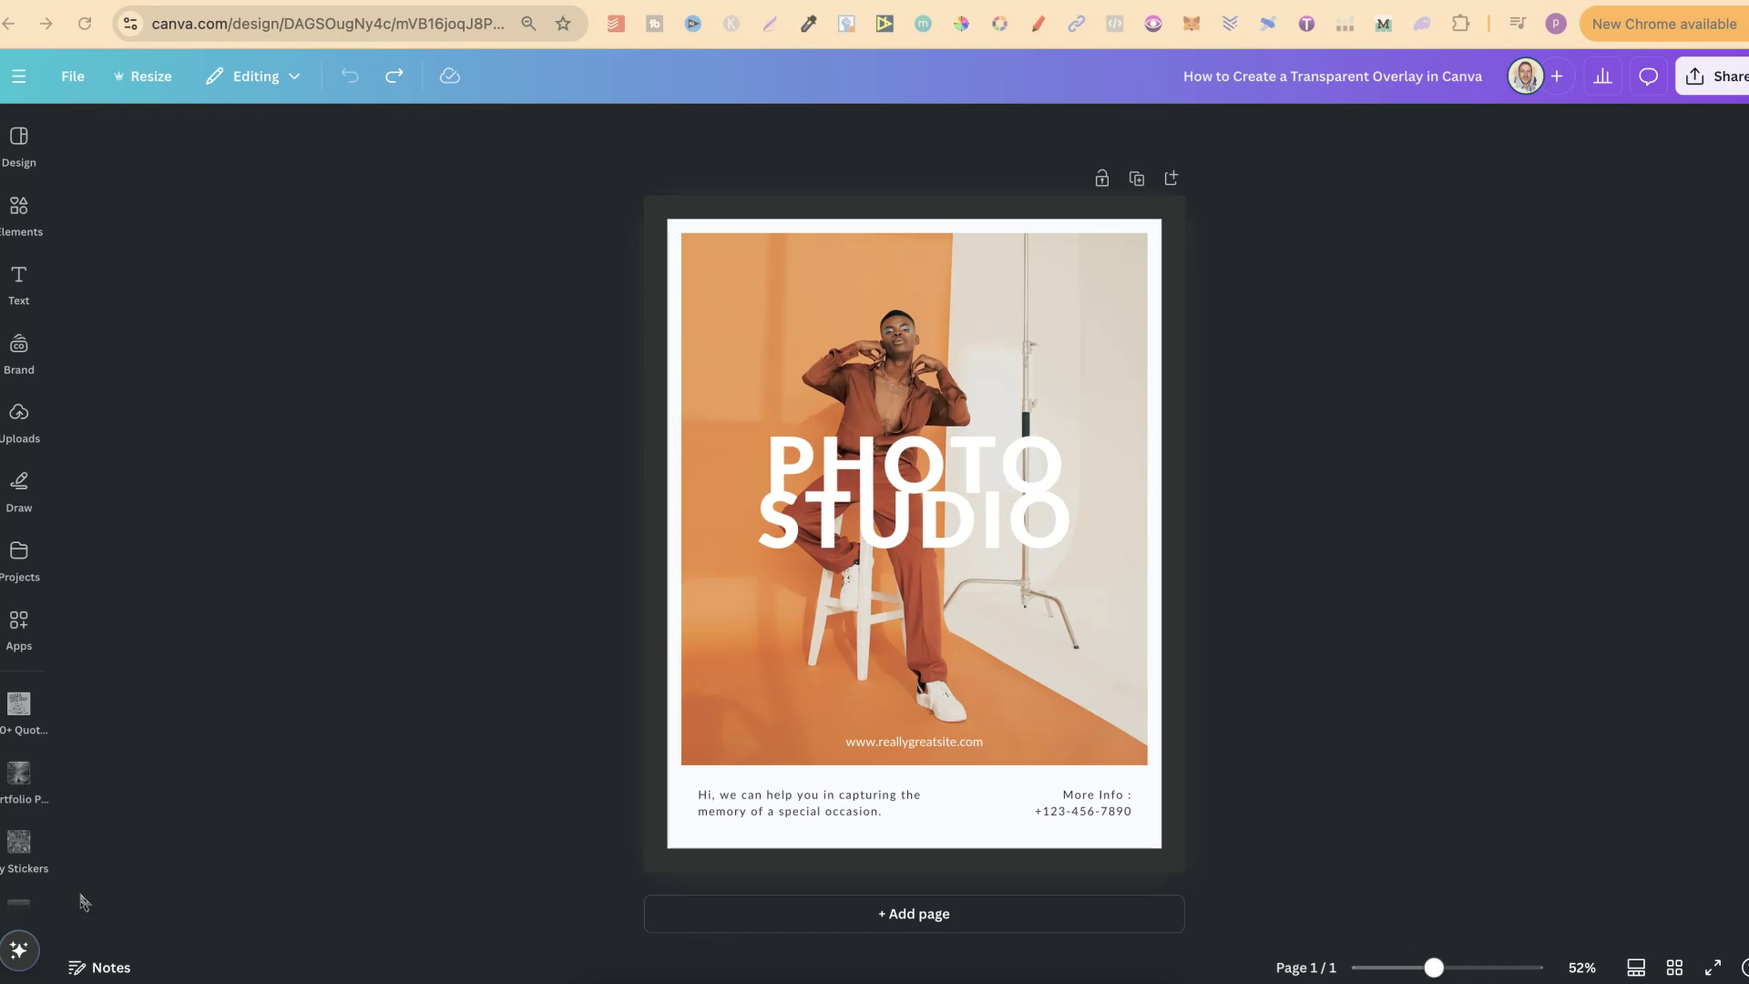
# - Select the background photo on the poster
pyautogui.click(124, 857)
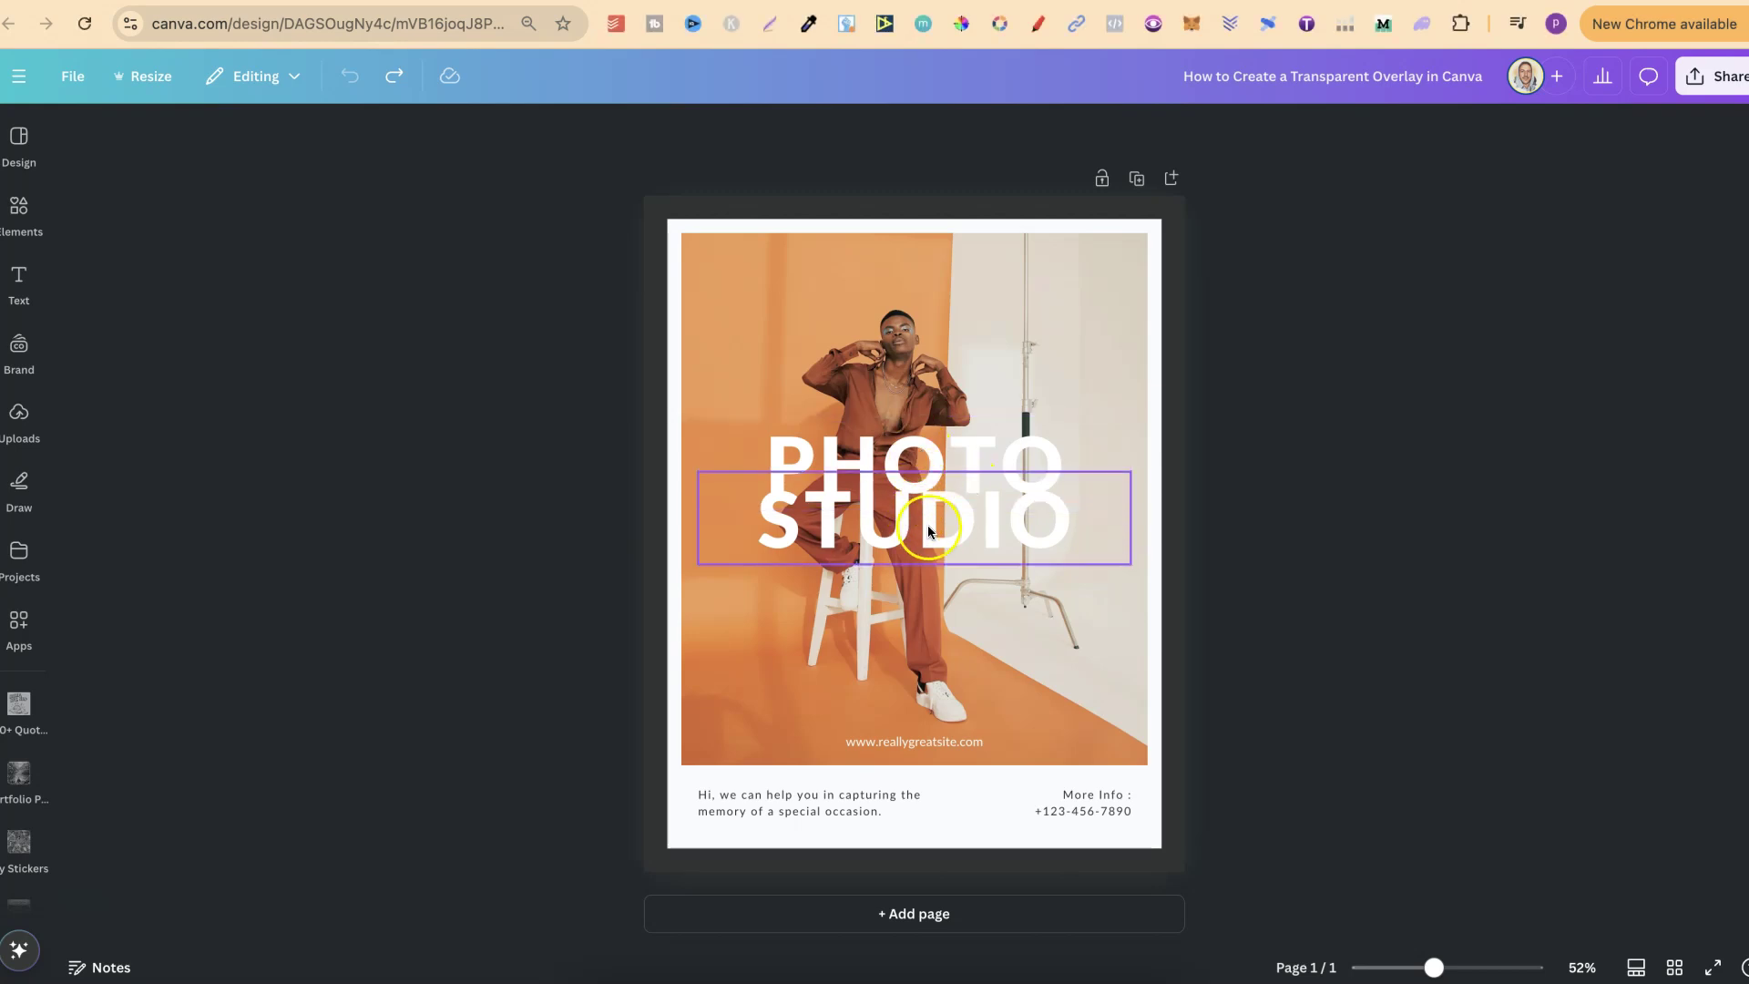
pyautogui.click(939, 502)
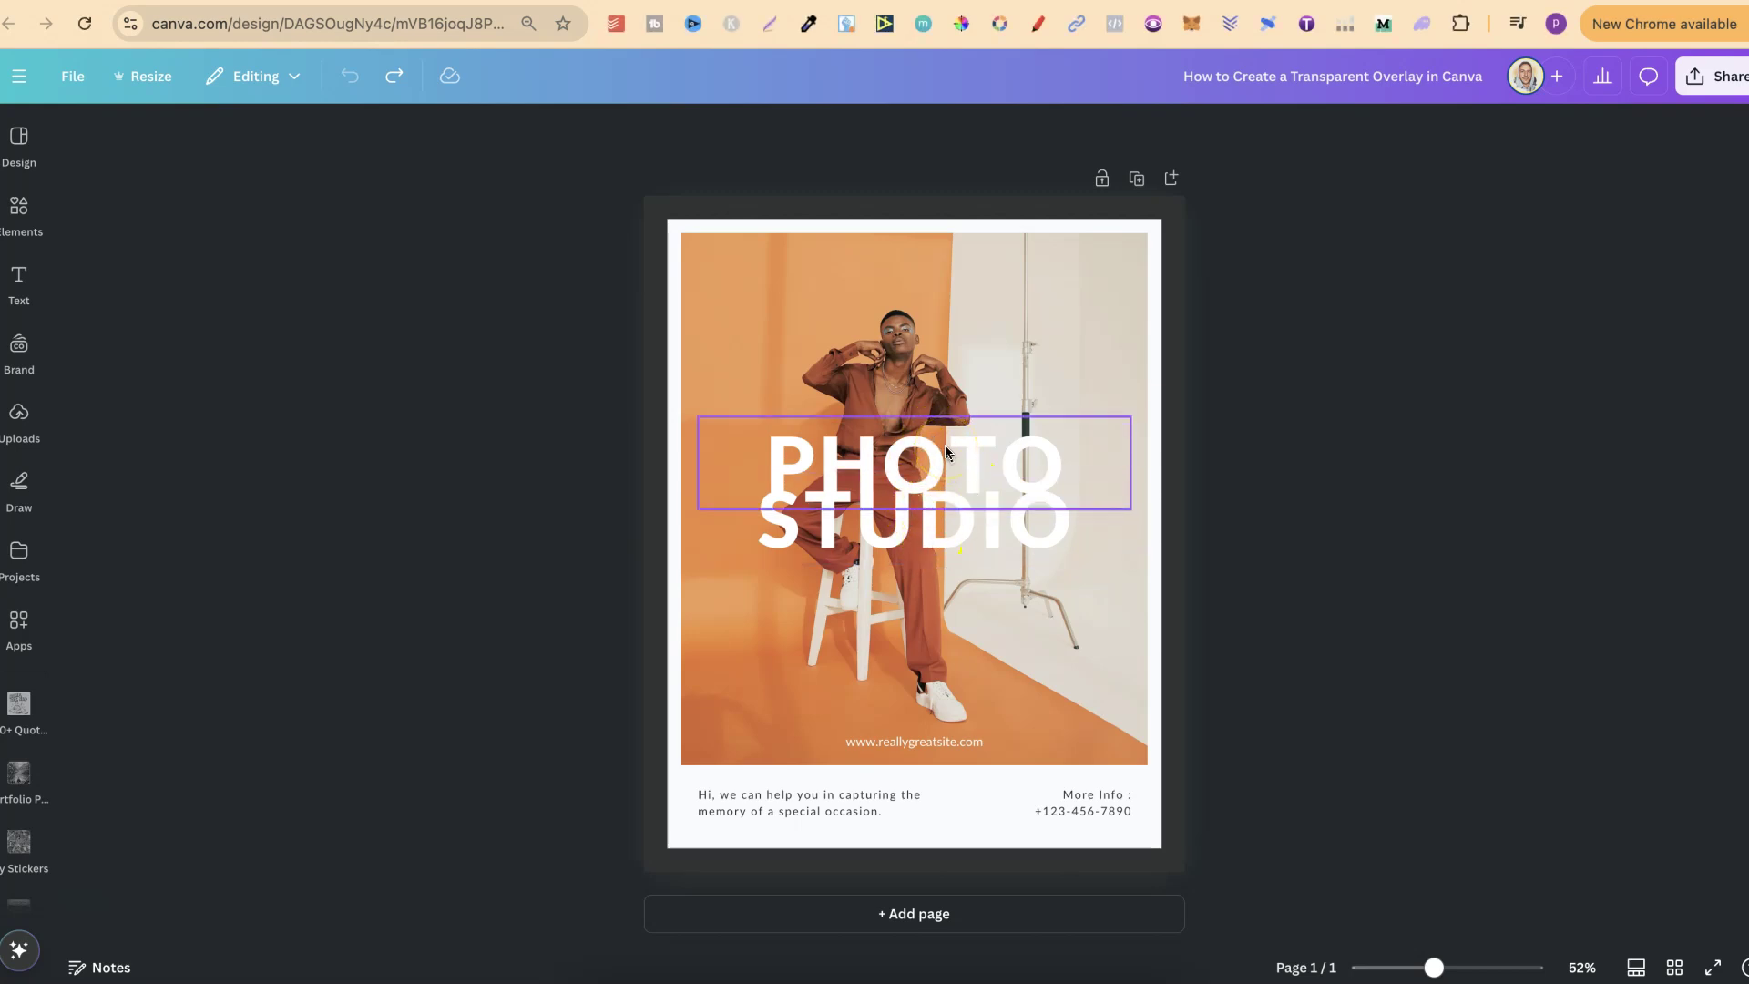
pyautogui.click(1008, 376)
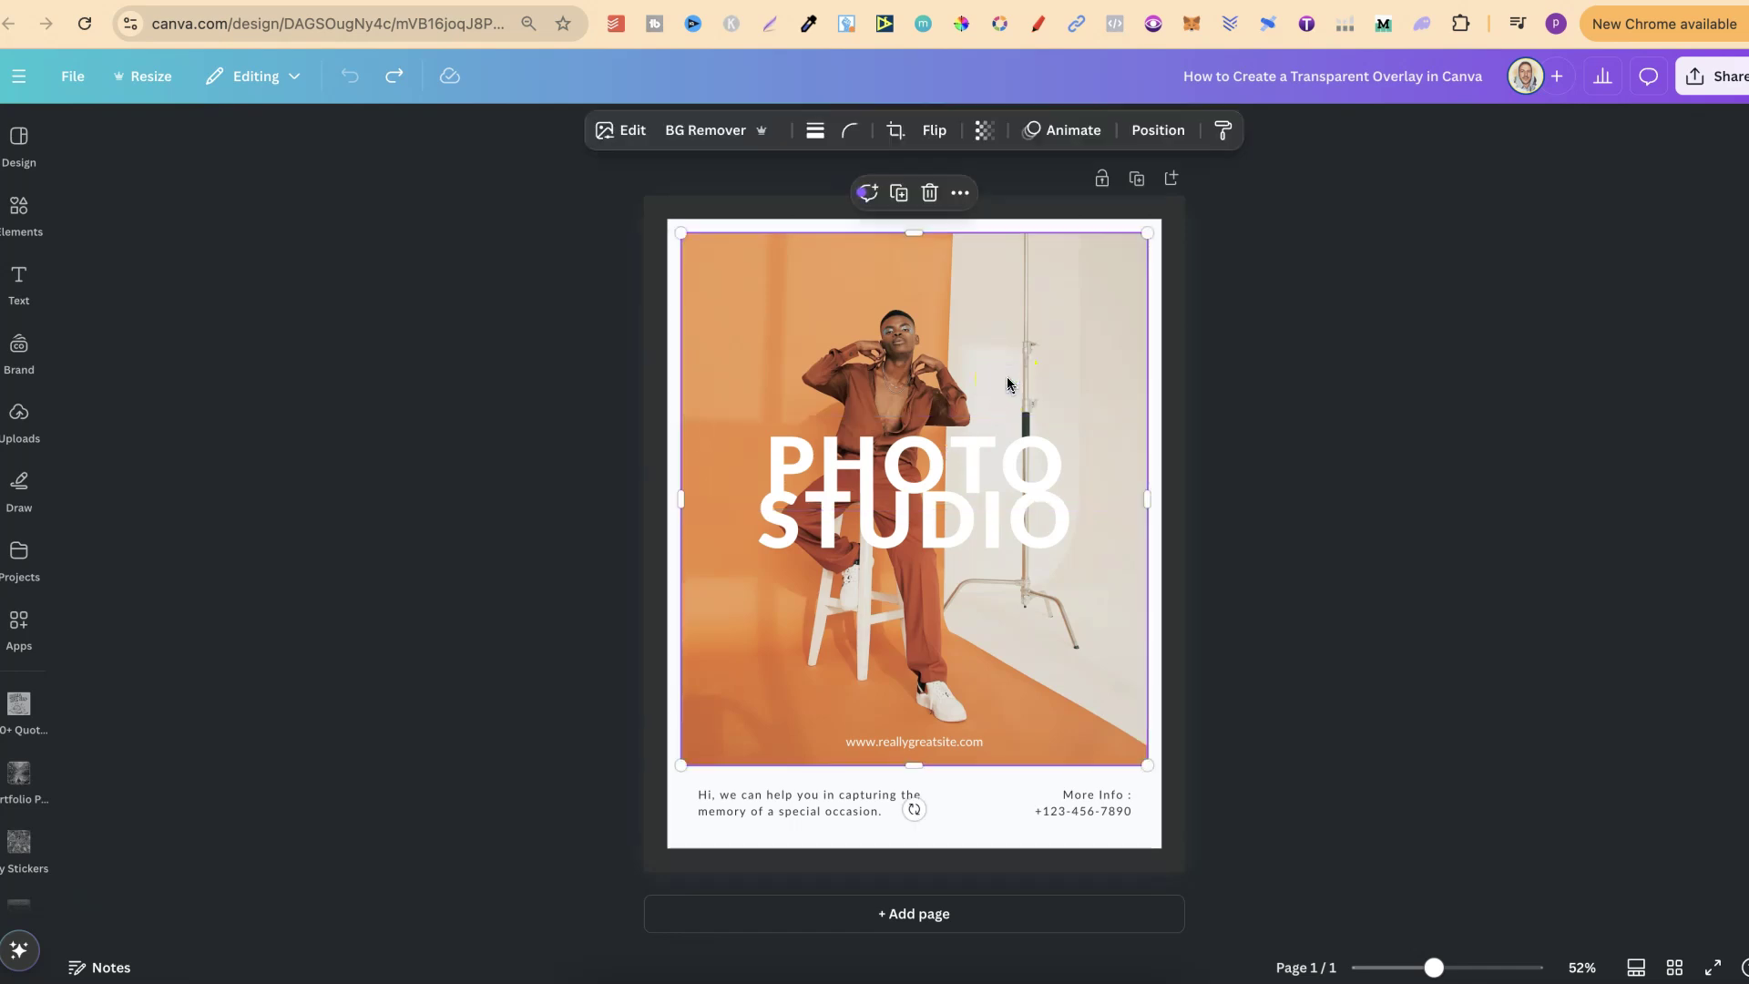
# - Add a rectangle and resize it left, right, up and down to frame PHOTO STUDIO
pyautogui.press('r')
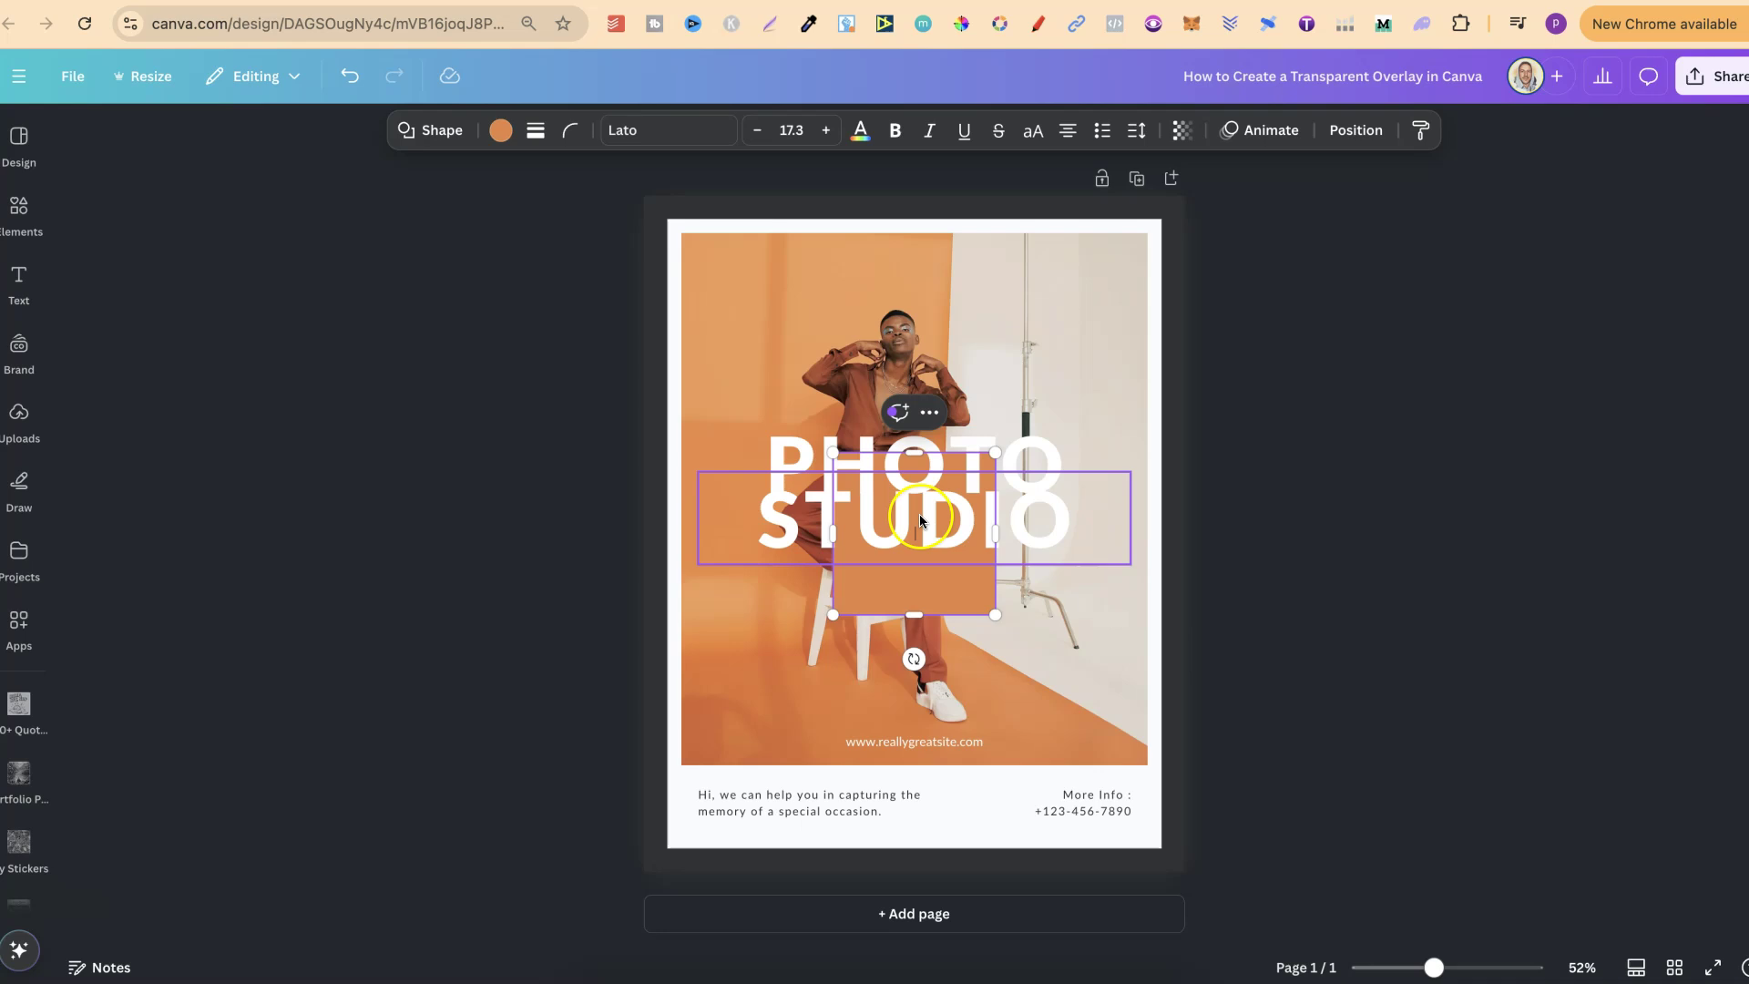
pyautogui.moveTo(825, 533); pyautogui.dragTo(735, 532)
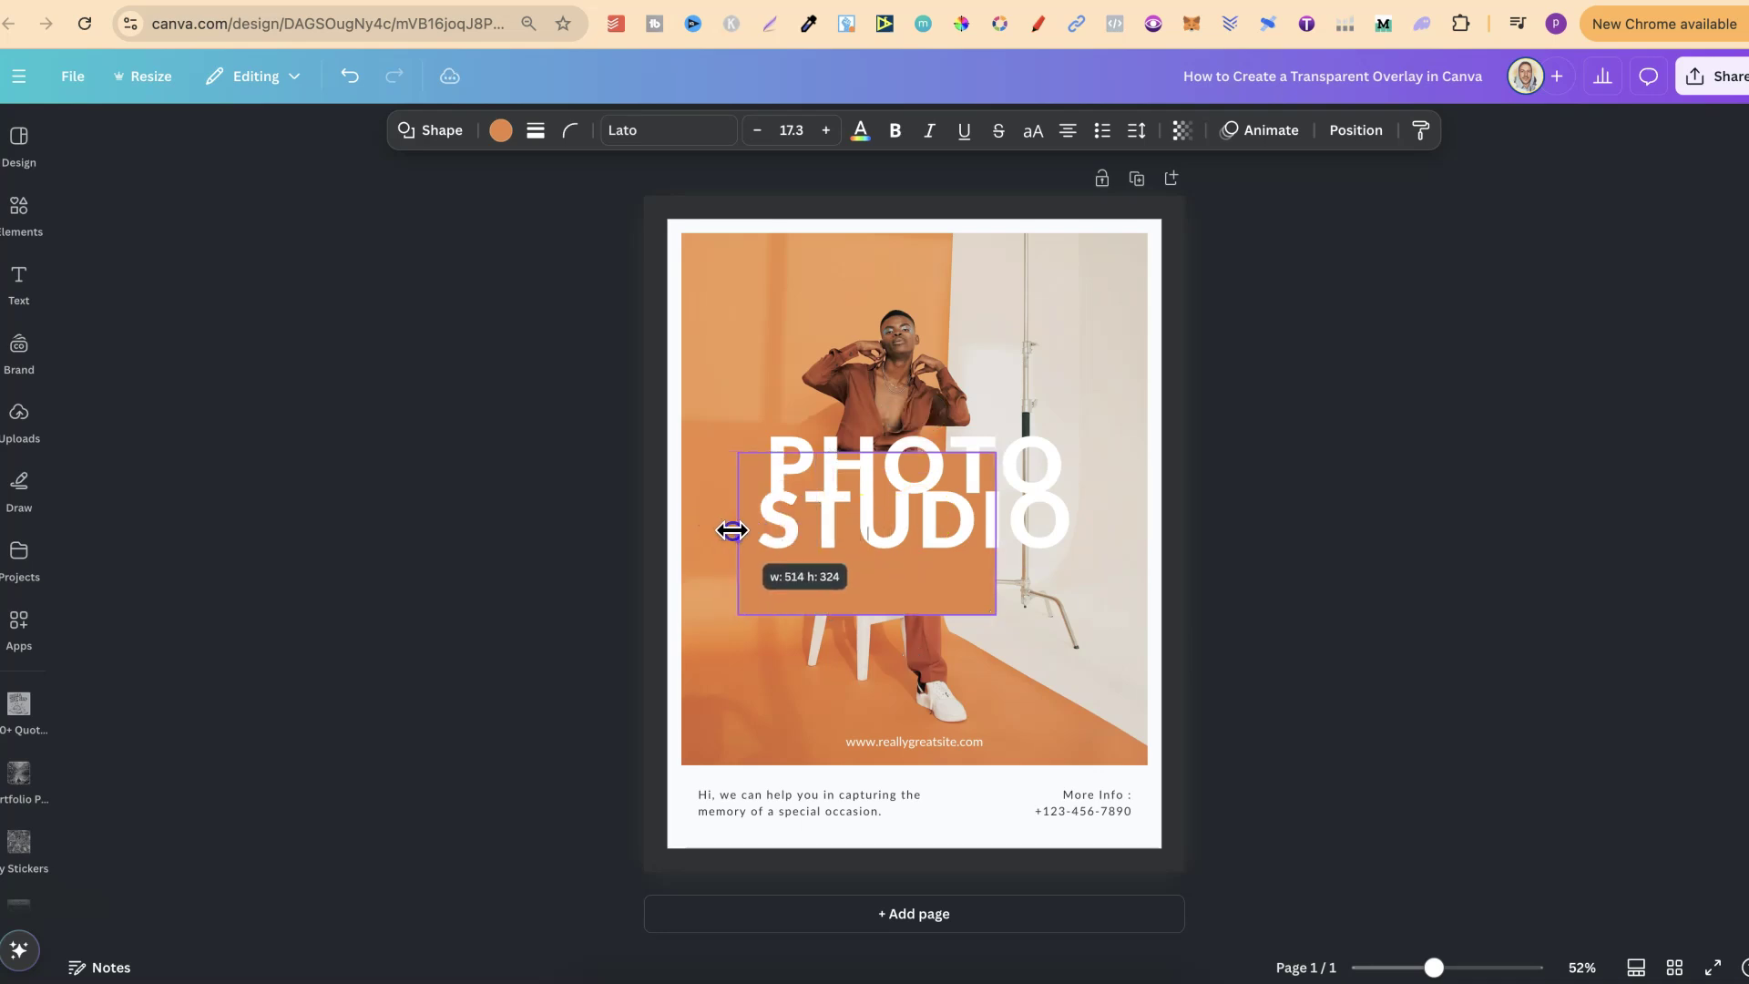
pyautogui.moveTo(996, 532); pyautogui.dragTo(1073, 521)
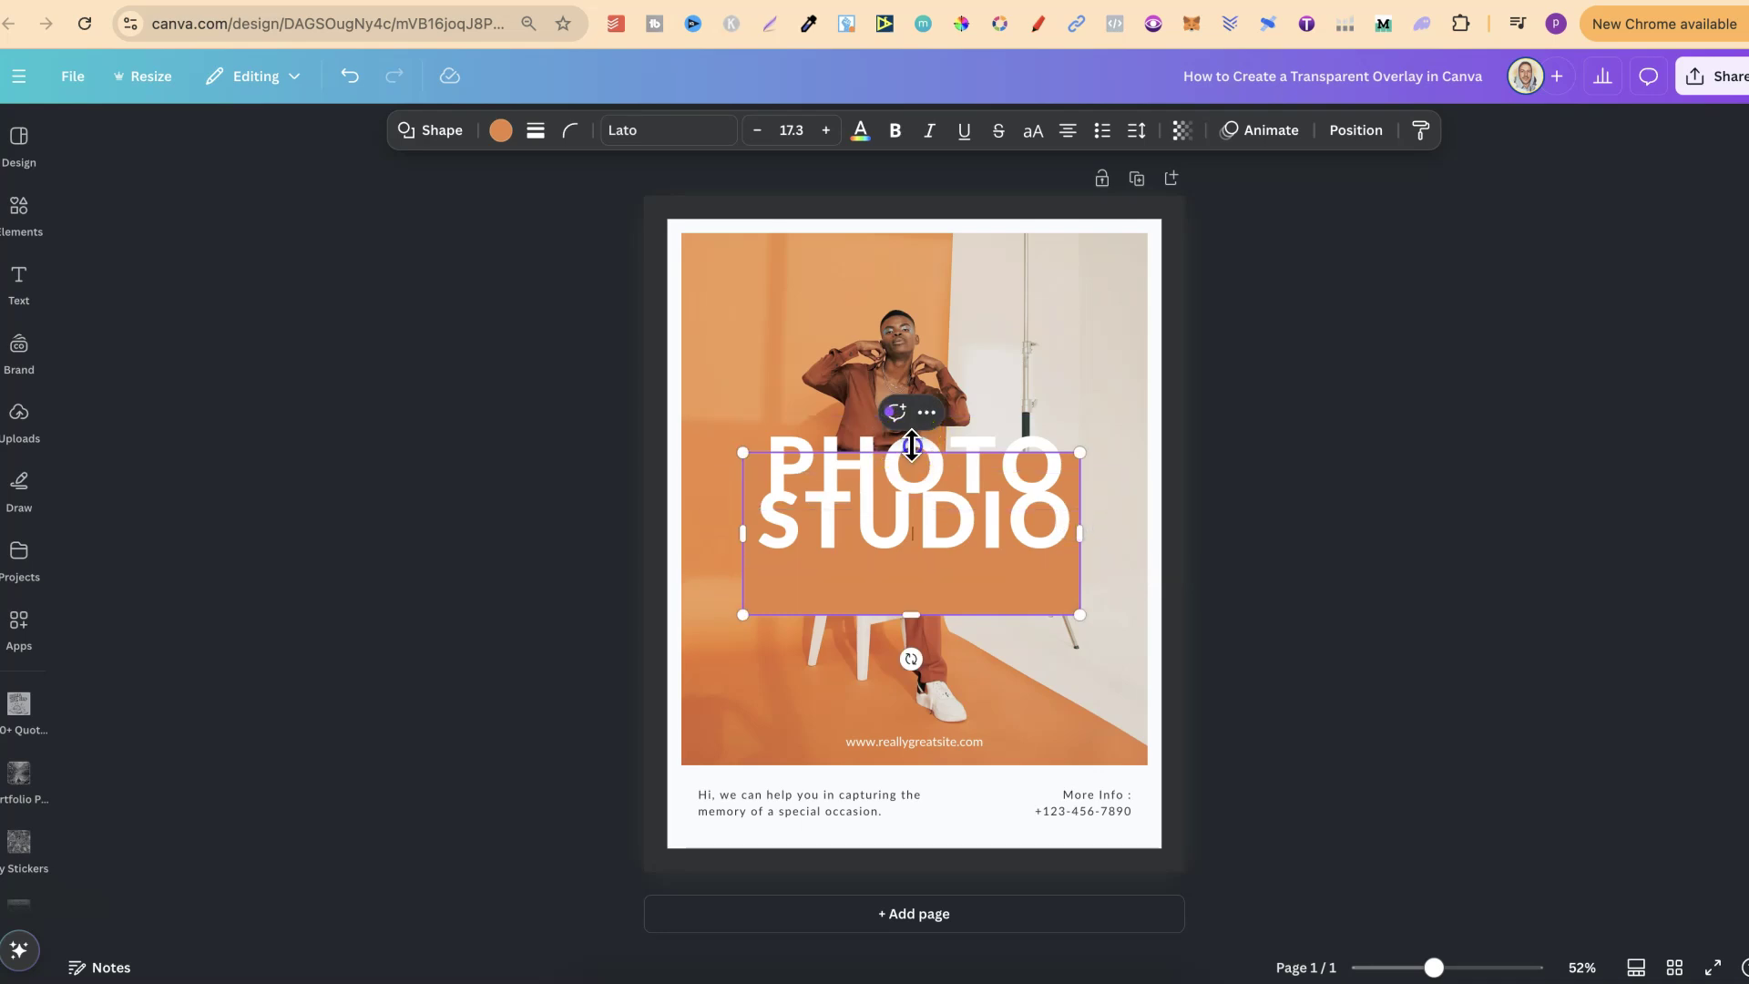
pyautogui.moveTo(911, 452); pyautogui.dragTo(912, 417)
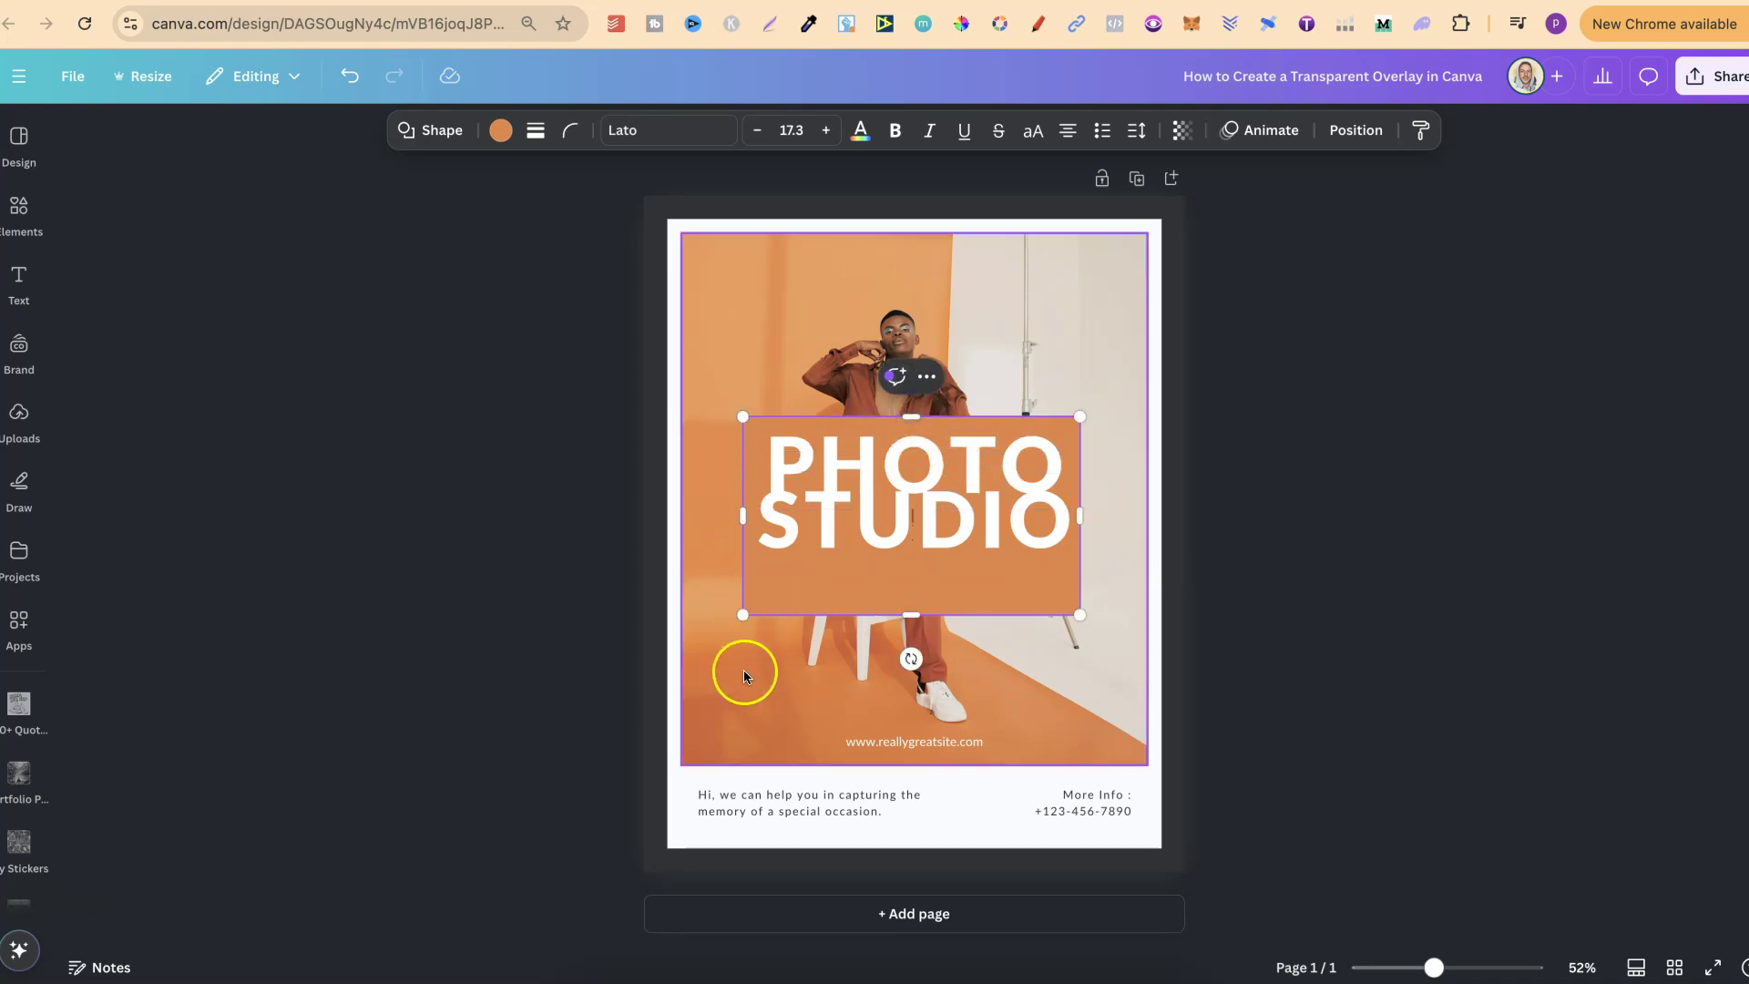
pyautogui.moveTo(906, 625); pyautogui.dragTo(907, 578)
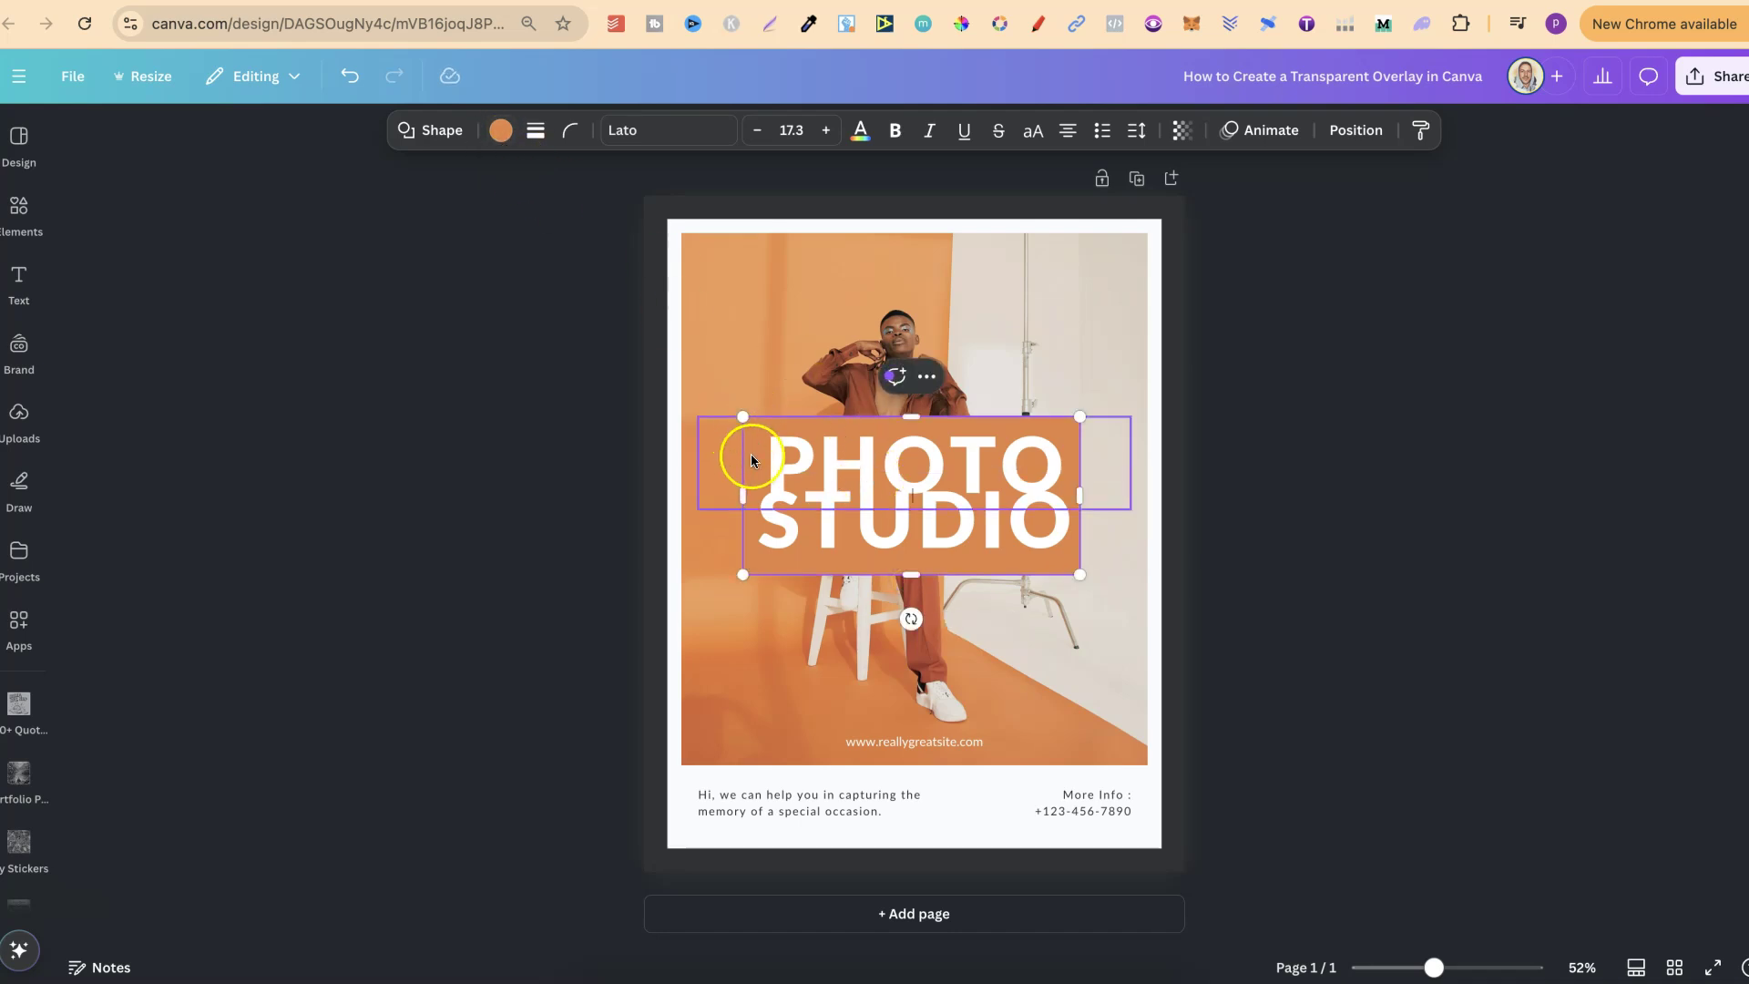
# - Recolour the title rectangle from orange to the photo's dark brown
pyautogui.click(502, 129)
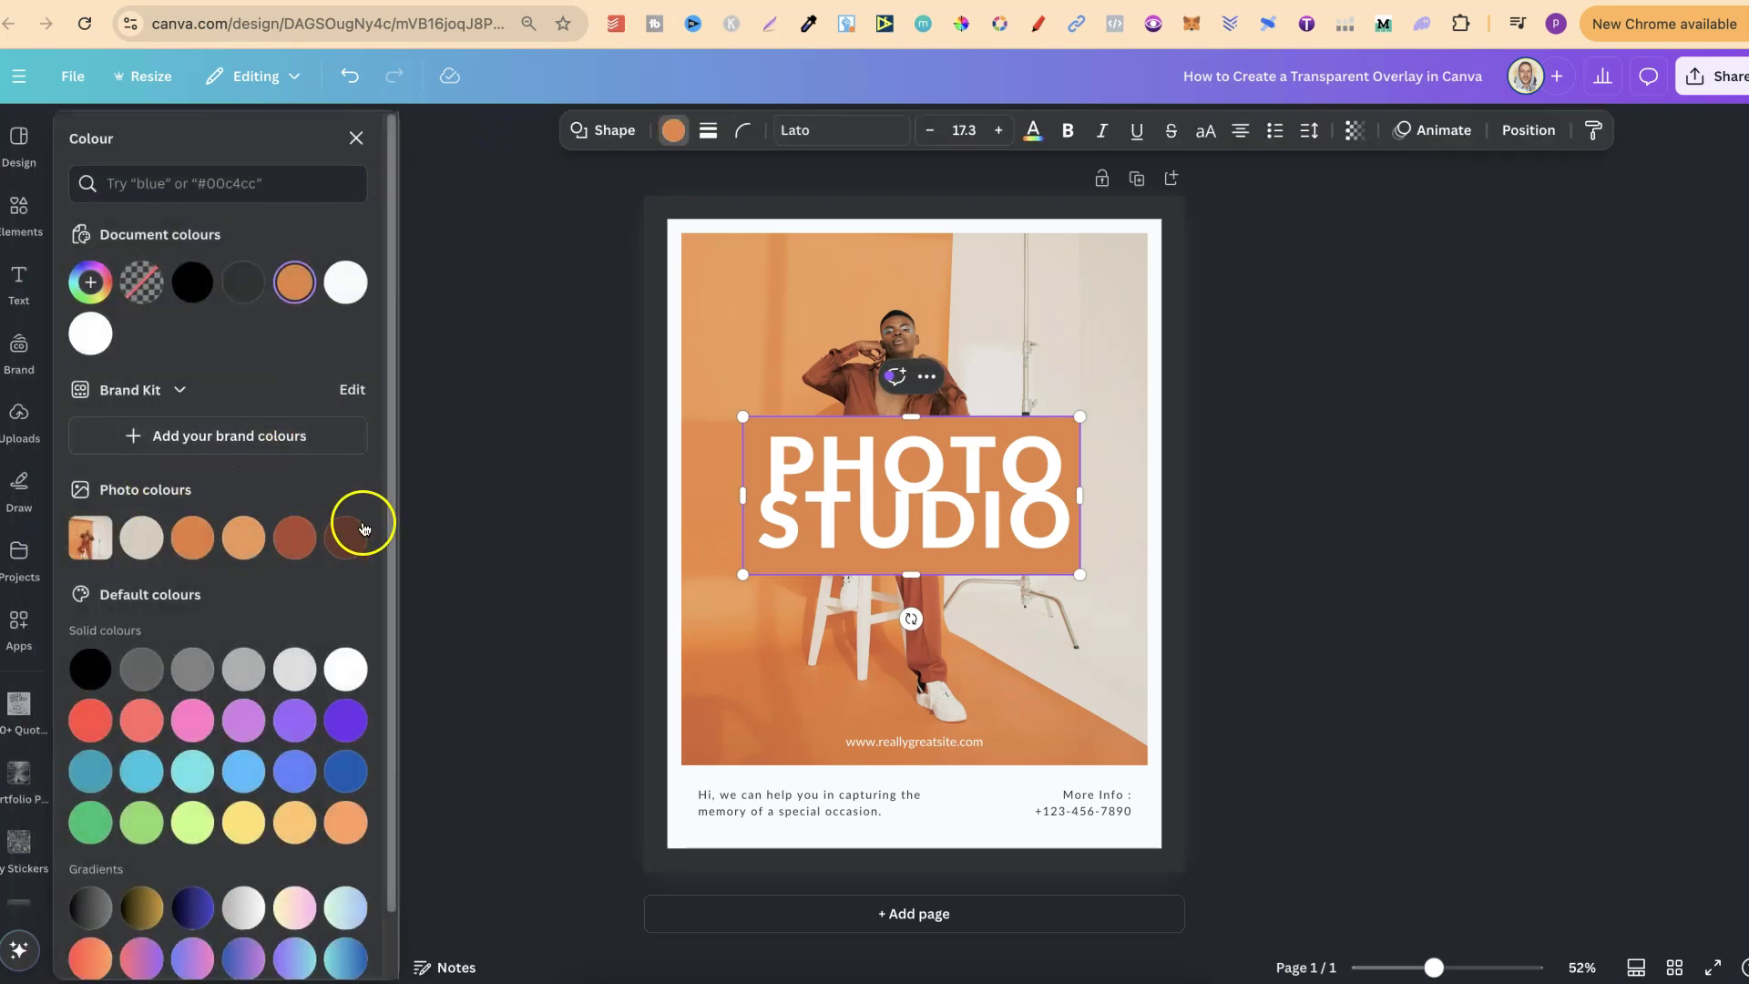
pyautogui.click(343, 549)
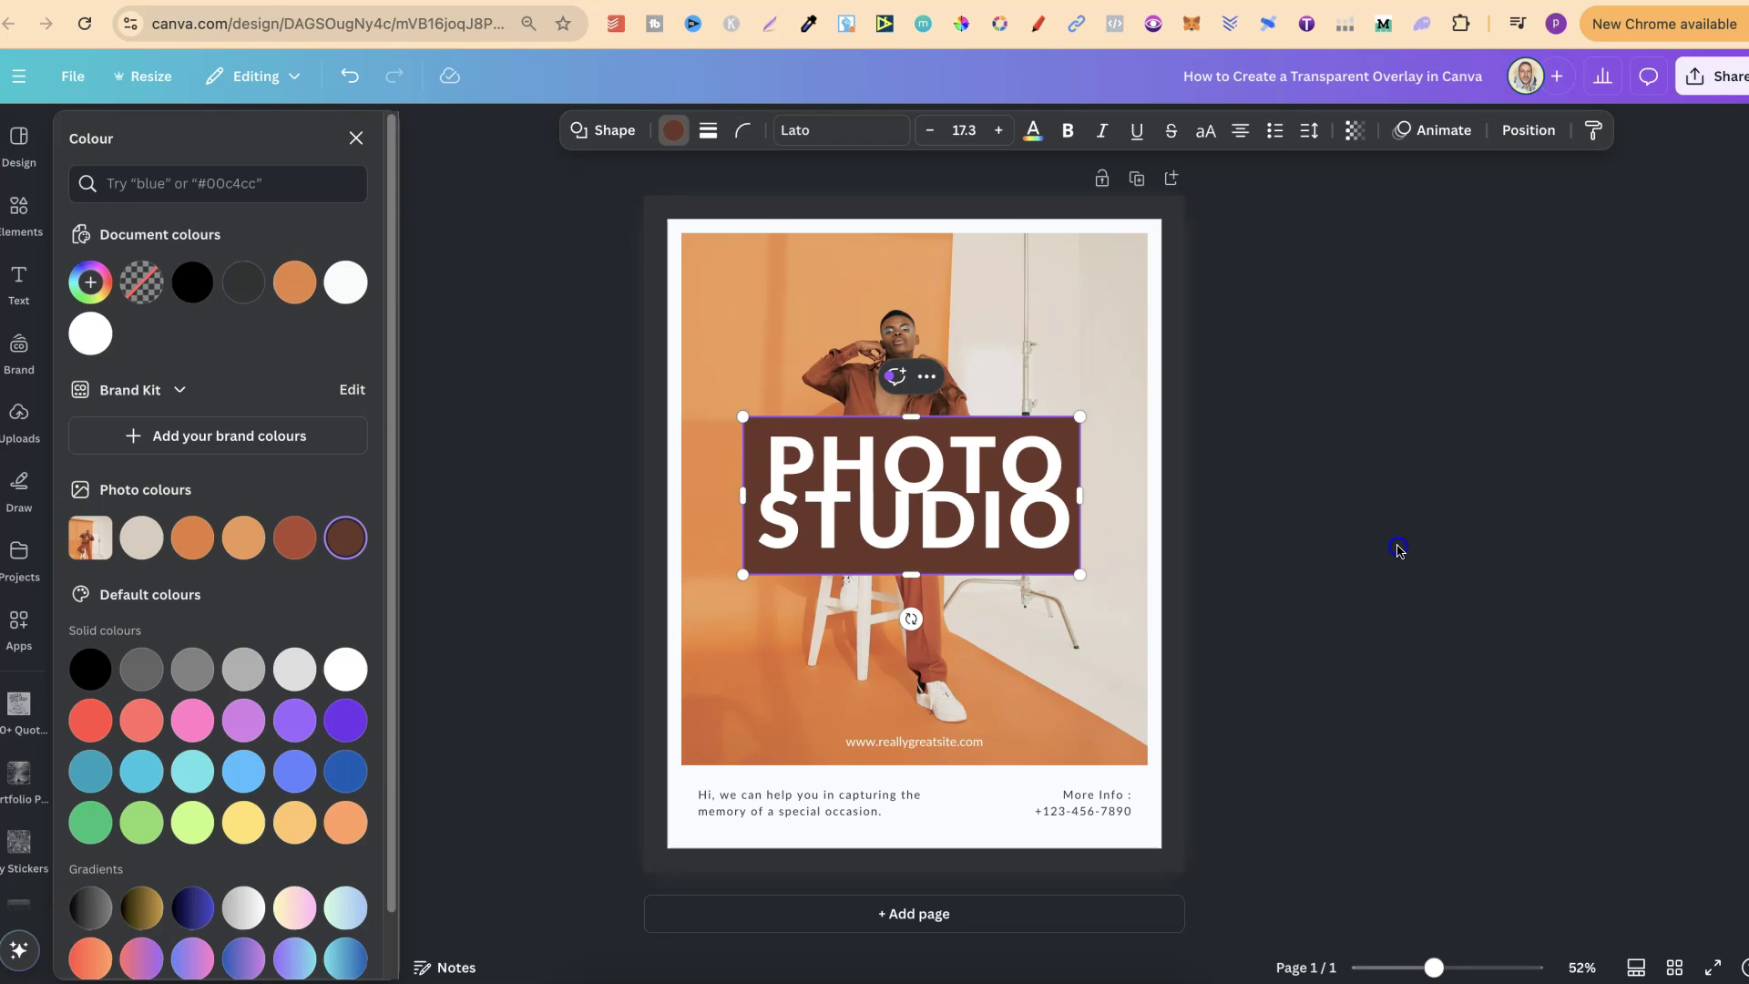
pyautogui.press('Escape')
pyautogui.press('Escape')
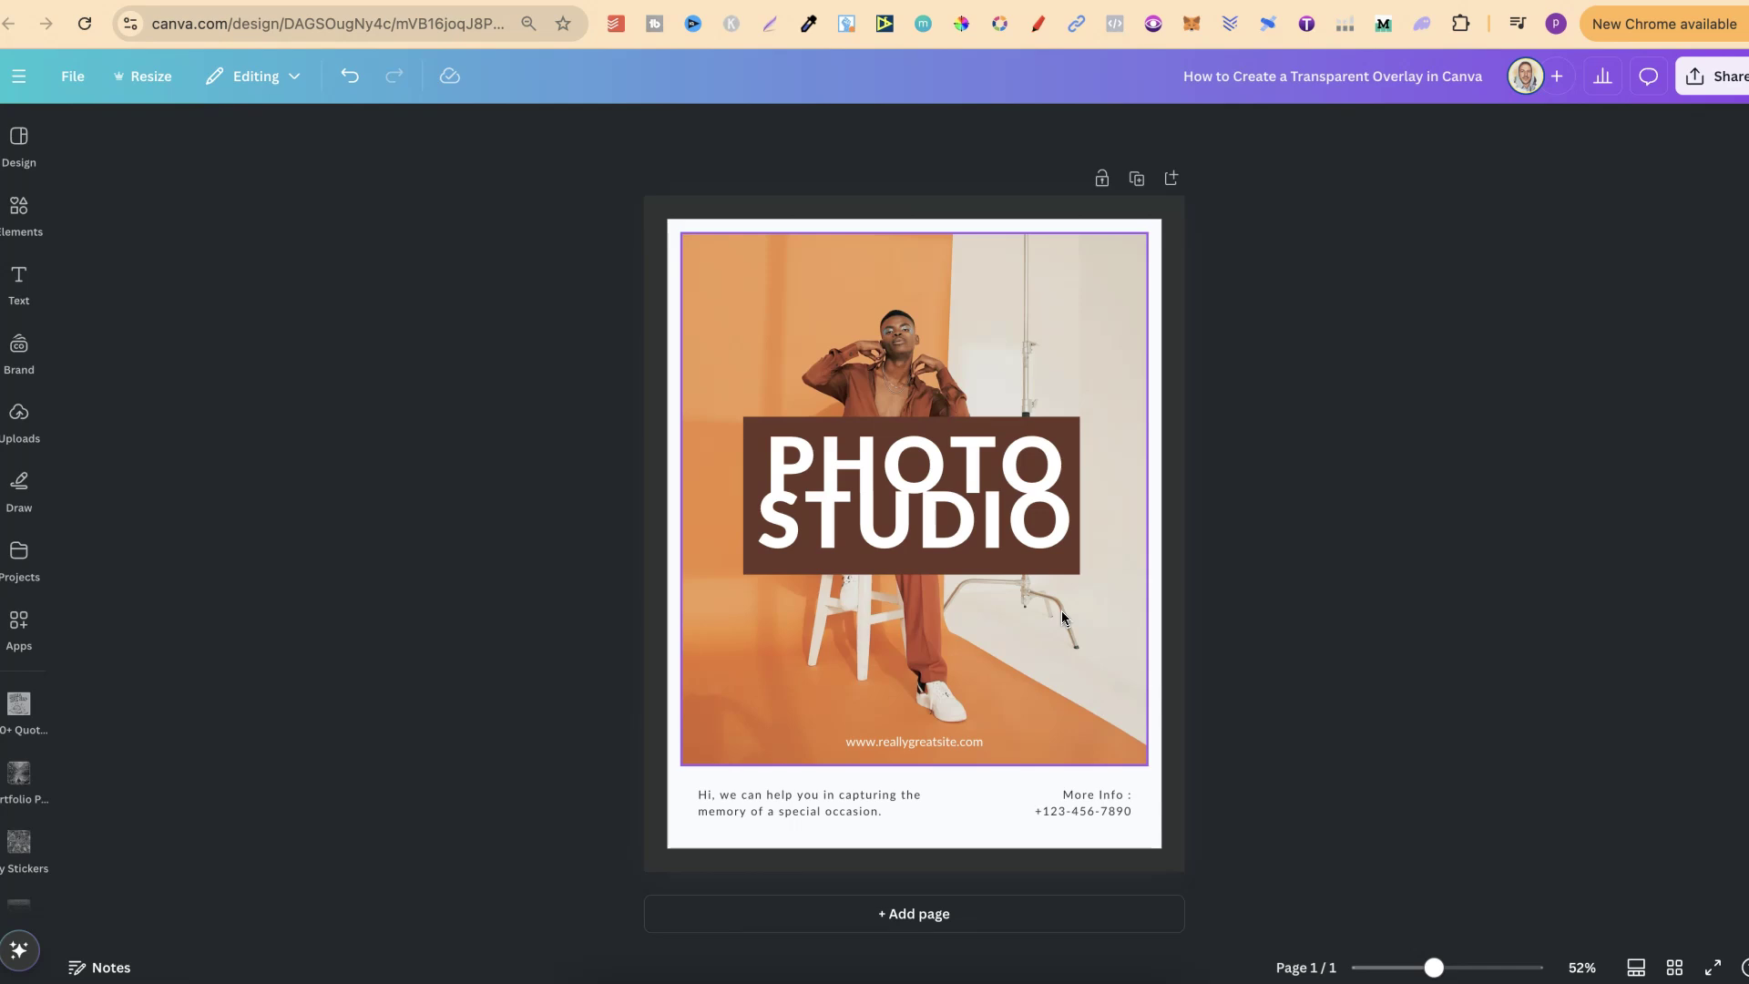
pyautogui.click(1098, 620)
pyautogui.click(1058, 570)
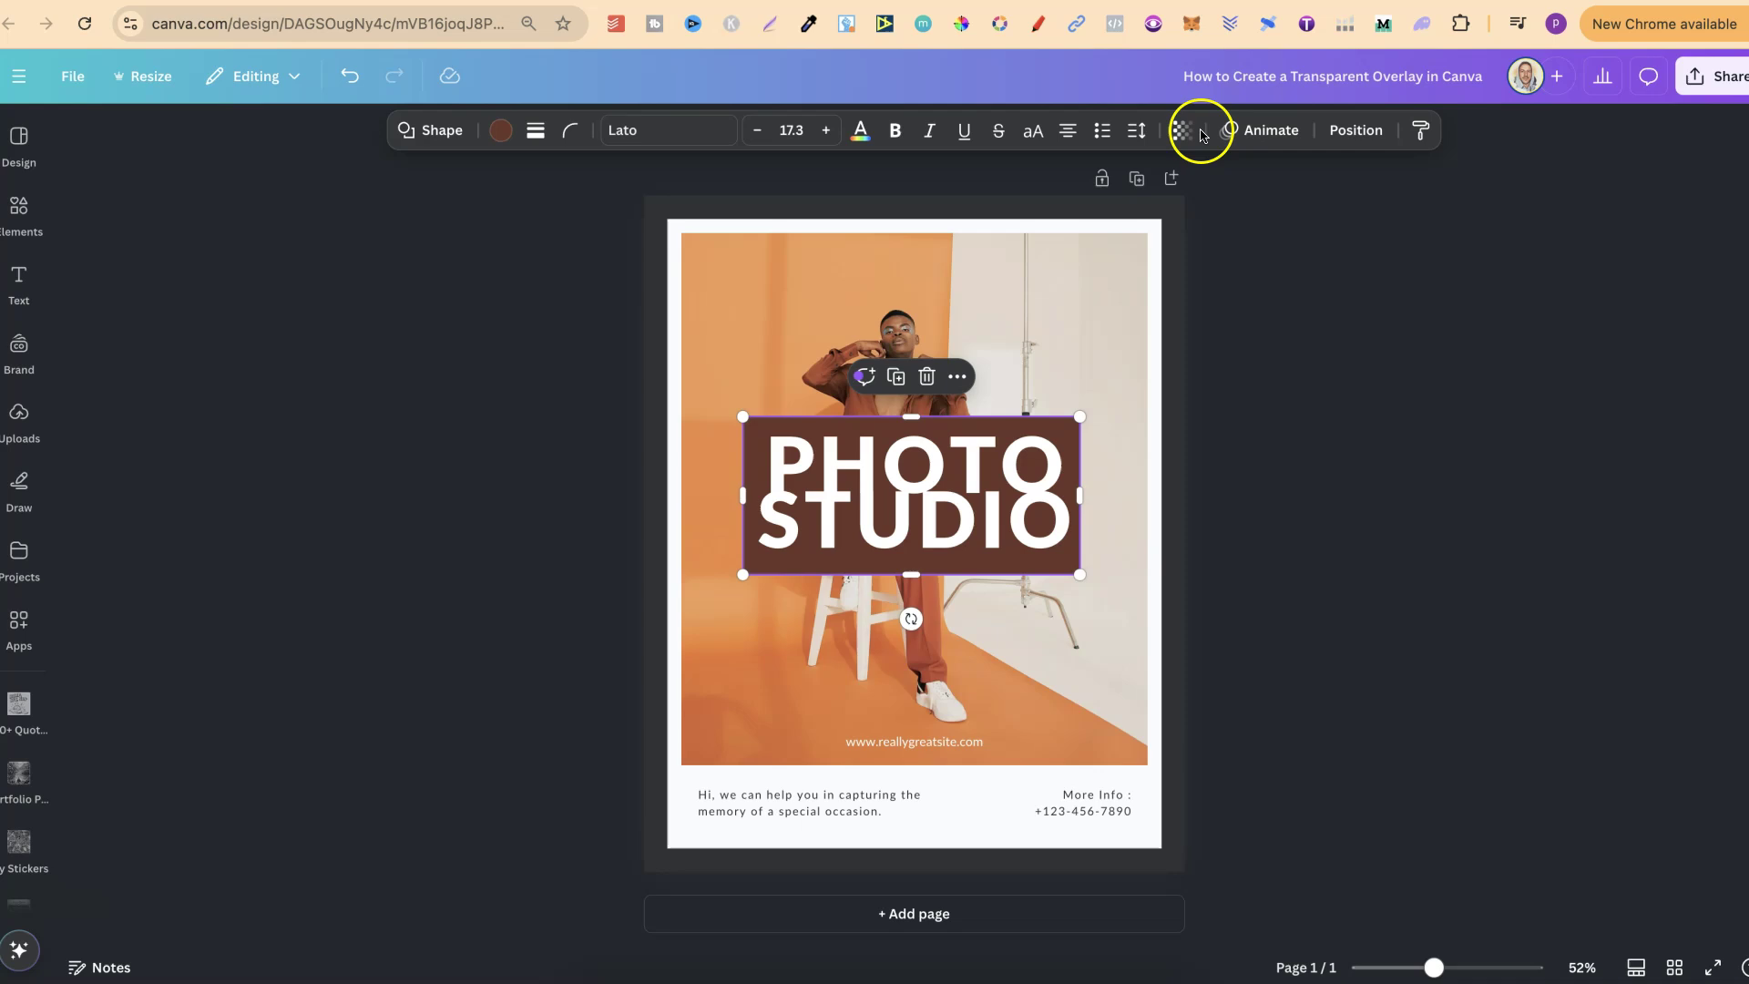
# - Set the brown rectangle's transparency to about 61
pyautogui.click(1179, 132)
pyautogui.click(1180, 132)
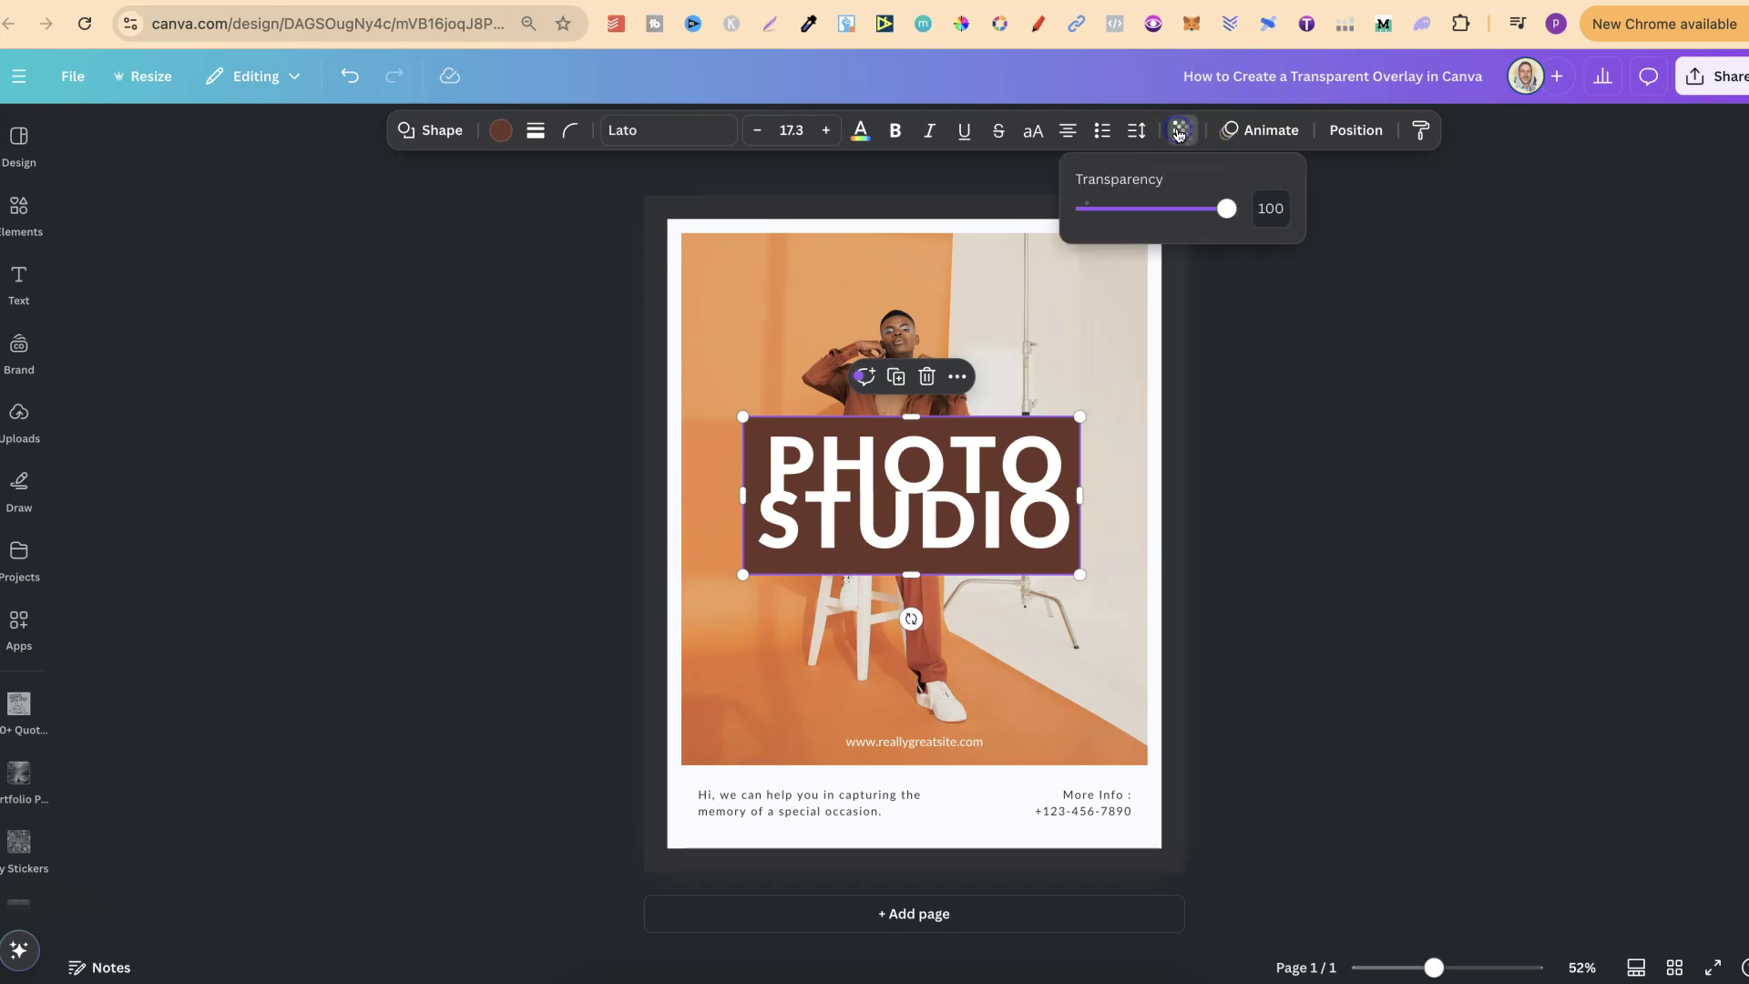
pyautogui.moveTo(1223, 208)
pyautogui.mouseDown()
pyautogui.moveTo(1093, 210)
pyautogui.moveTo(1237, 206)
pyautogui.moveTo(1171, 207)
pyautogui.mouseUp()
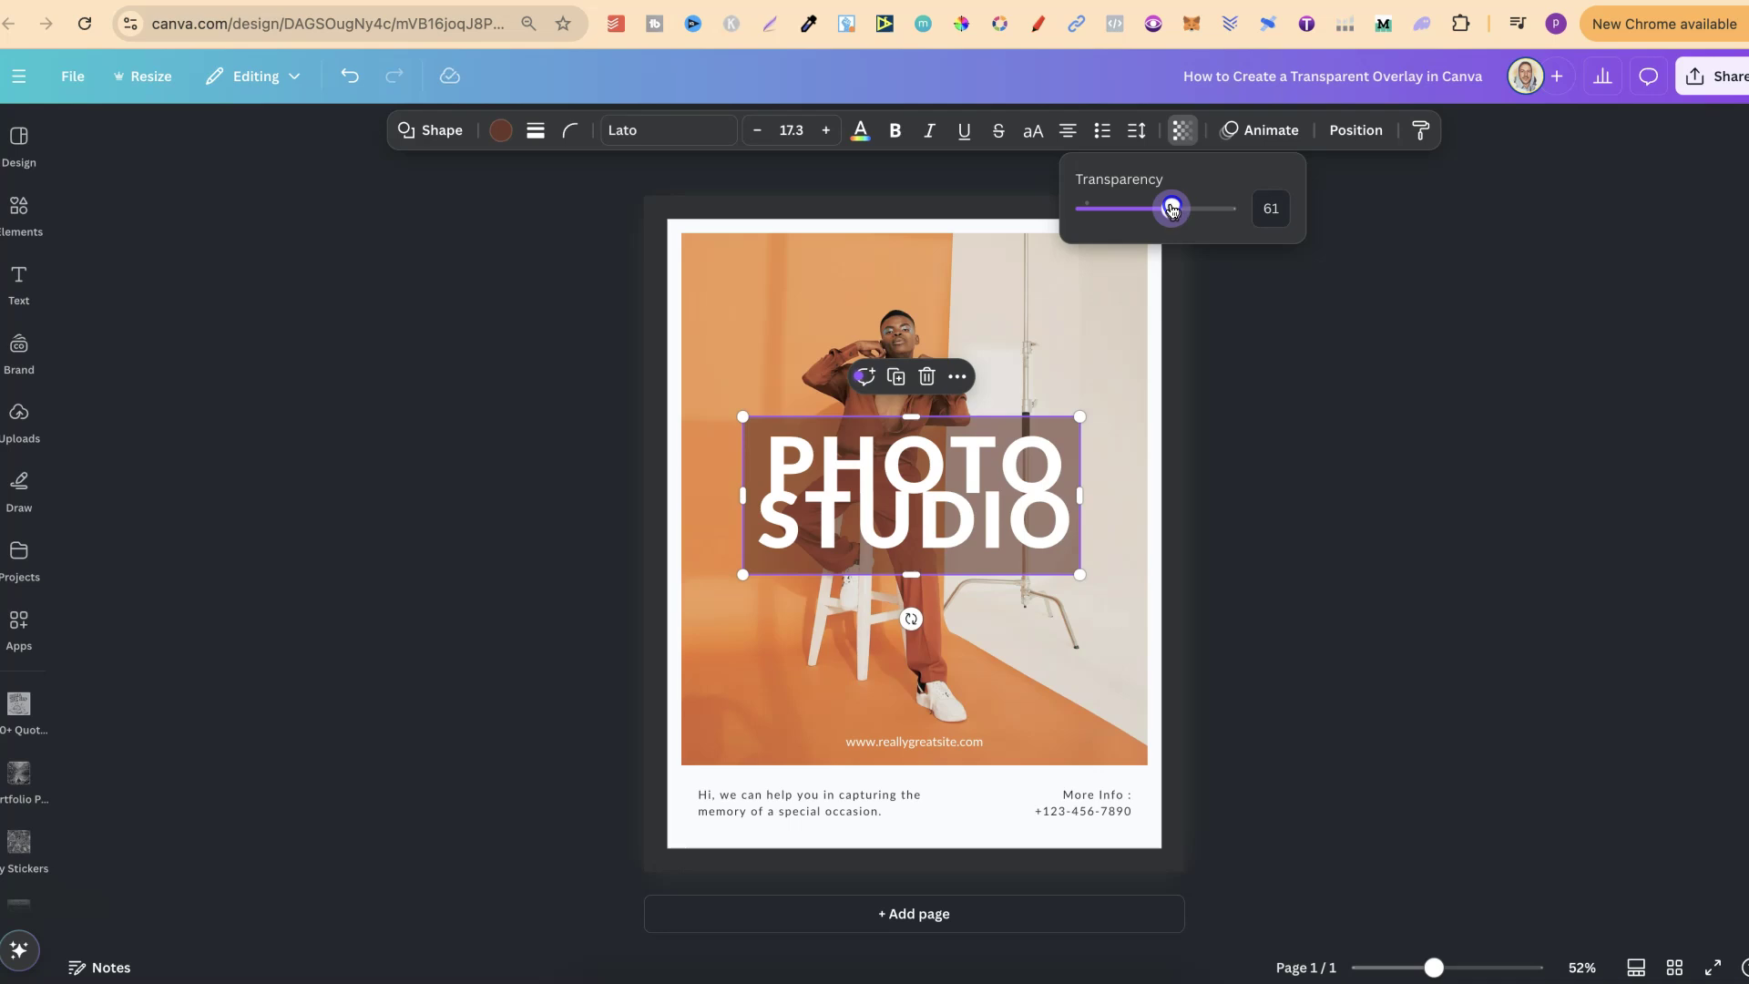
# - Dismiss the transparency popup and deselect the rectangle to view the finished poster
pyautogui.click(1289, 531)
pyautogui.click(1291, 535)
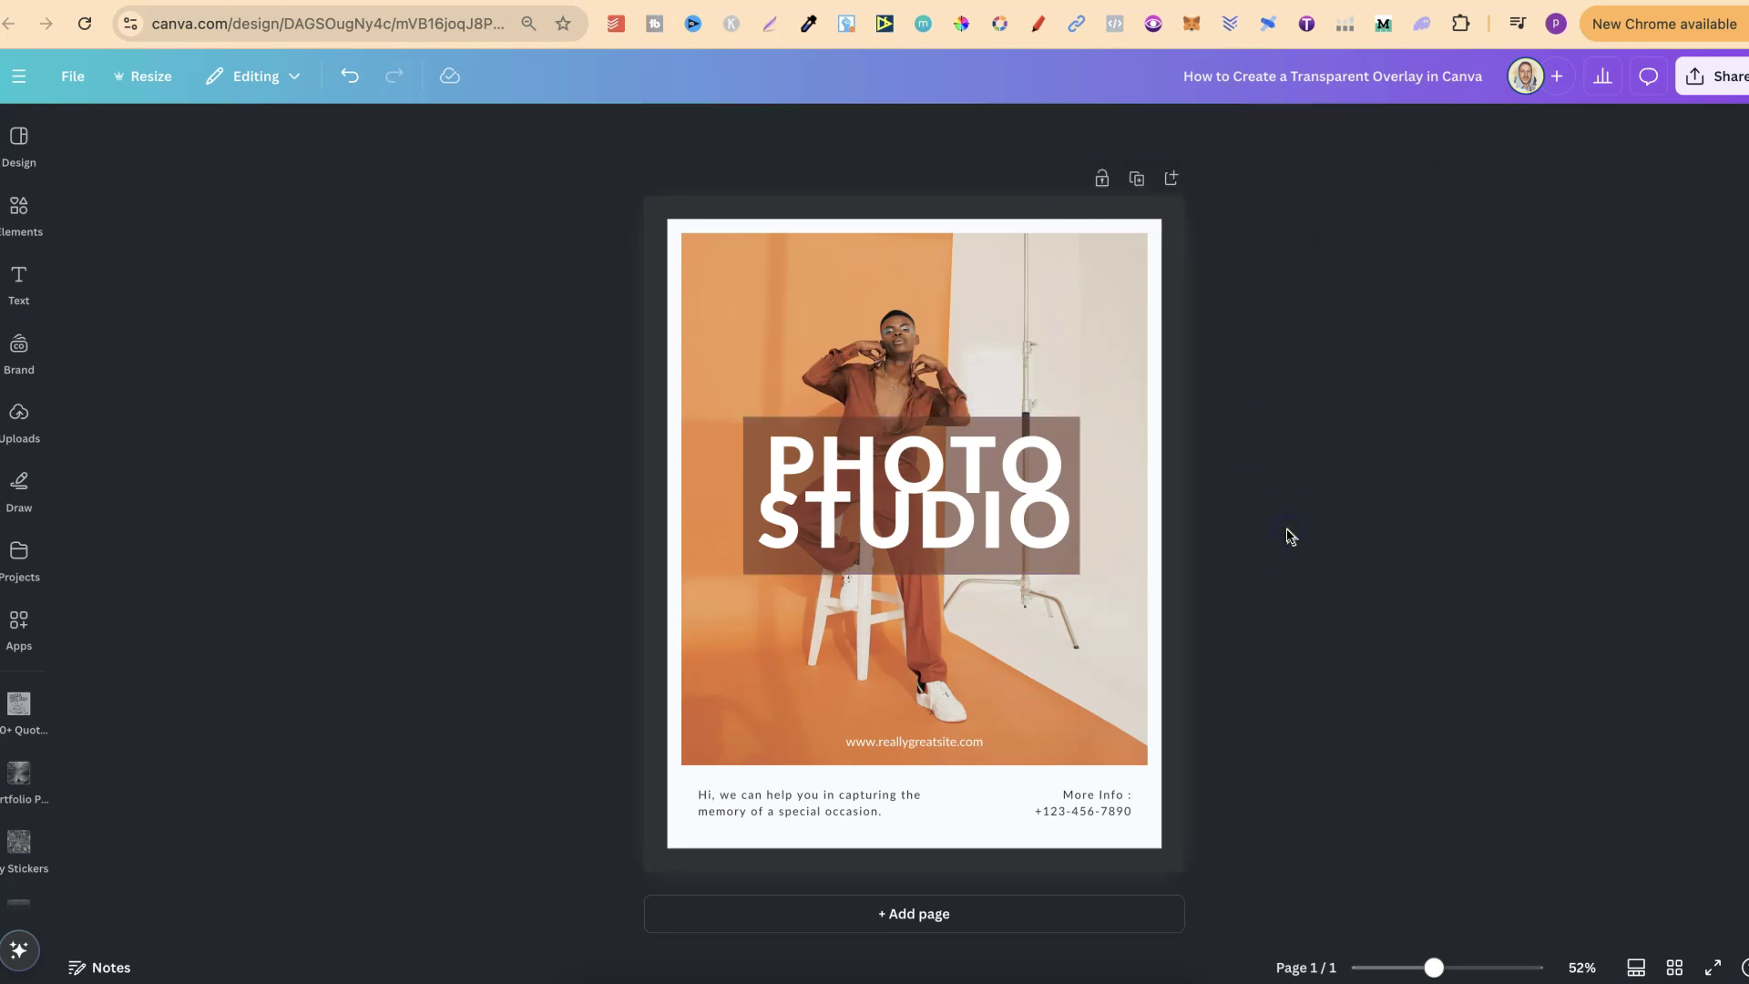